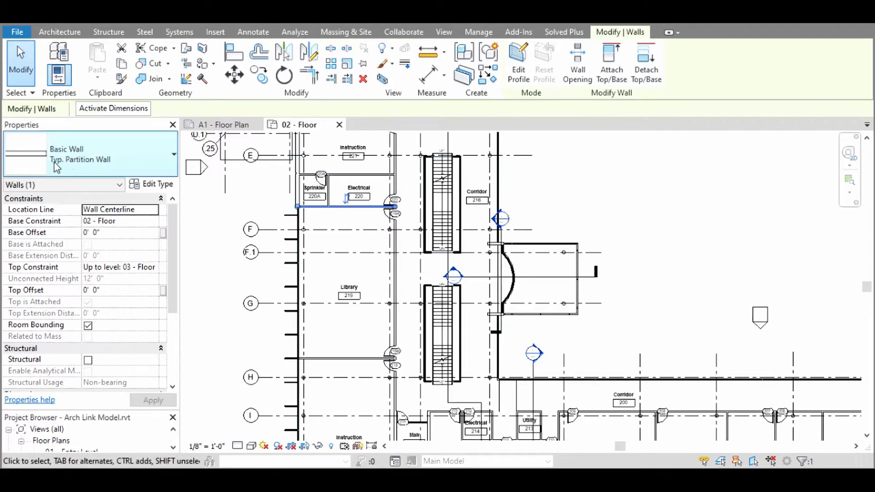
Select all instances of the Typ. Partition Wall type that are visible in the 02 - Floor view
{"action": "right_click", "coordinate": [372, 208]}
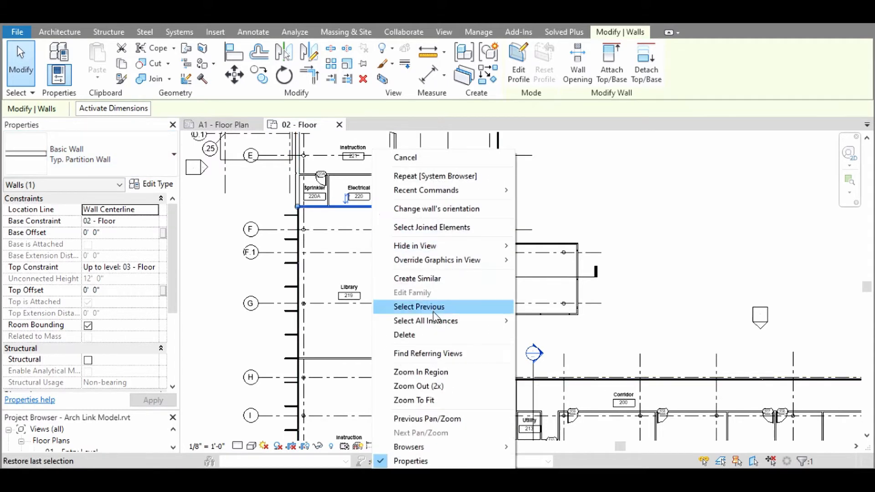
{"action": "mouse_move", "coordinate": [450, 324]}
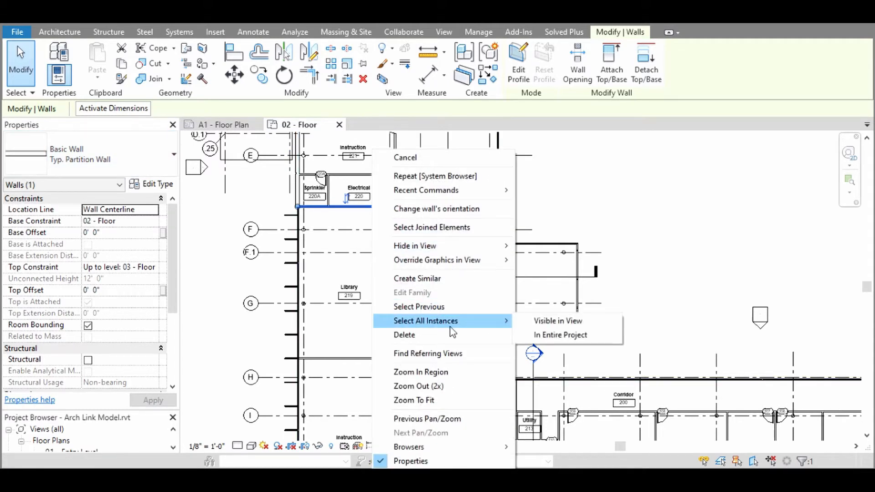
{"action": "left_click", "coordinate": [560, 325]}
{"action": "scroll", "coordinate": [400, 216], "scroll_direction": "down", "scroll_amount": 1}
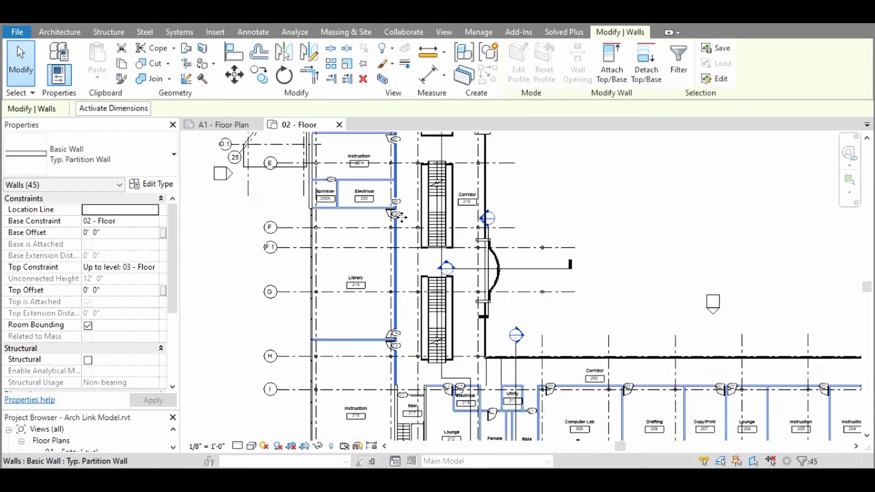
{"action": "scroll", "coordinate": [401, 217], "scroll_direction": "down", "scroll_amount": 2}
{"action": "middle_click_drag", "start_coordinate": [409, 296], "coordinate": [386, 385]}
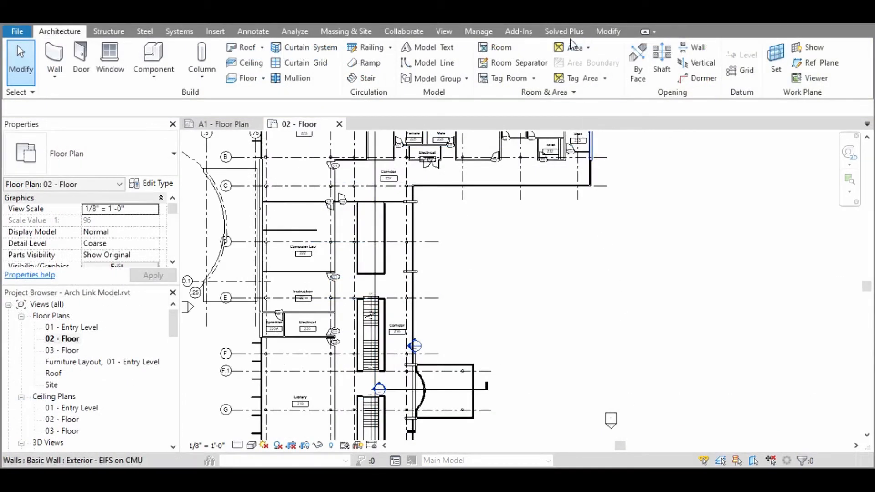
Open Selection Plus and pick the partition wall between the Electrical room and the Library as the base element
{"action": "left_click", "coordinate": [567, 31]}
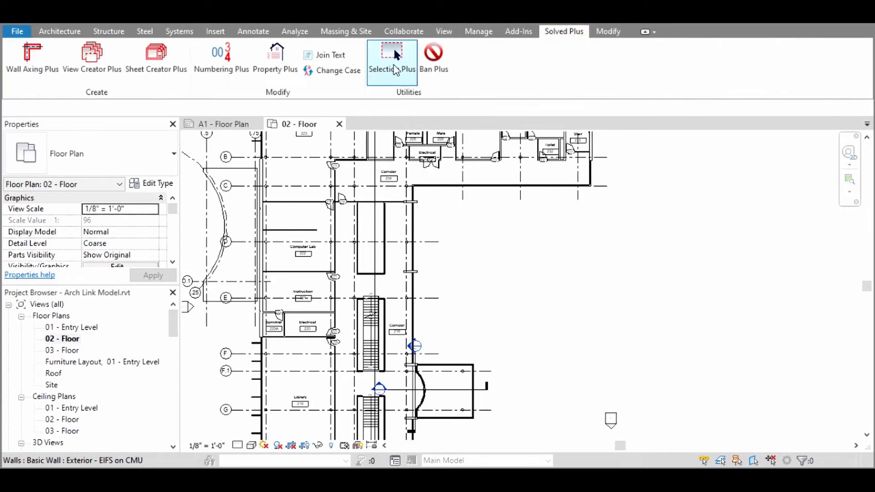
{"action": "left_click", "coordinate": [394, 55]}
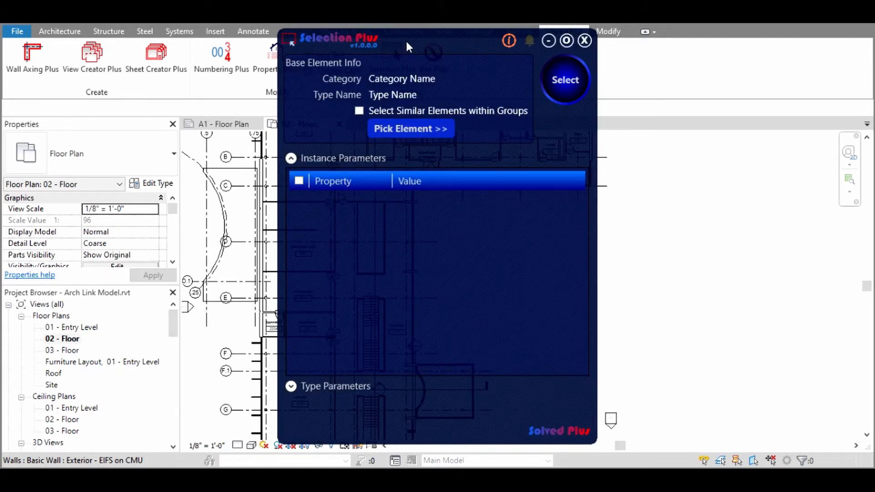
{"action": "left_click_drag", "start_coordinate": [406, 42], "coordinate": [652, 59]}
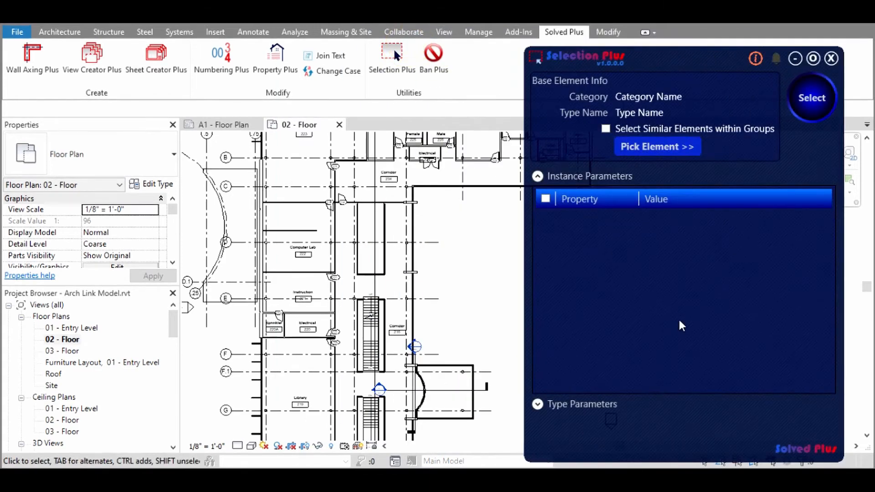
{"action": "left_click", "coordinate": [656, 152]}
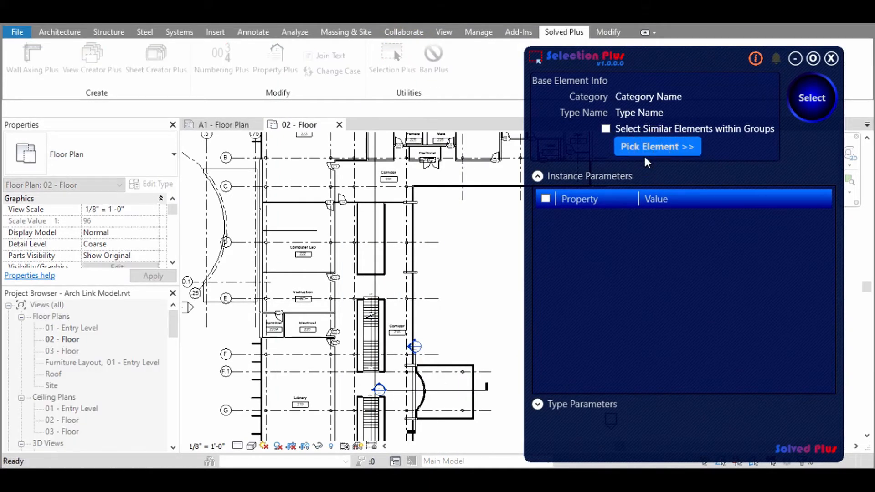
{"action": "left_click", "coordinate": [317, 345]}
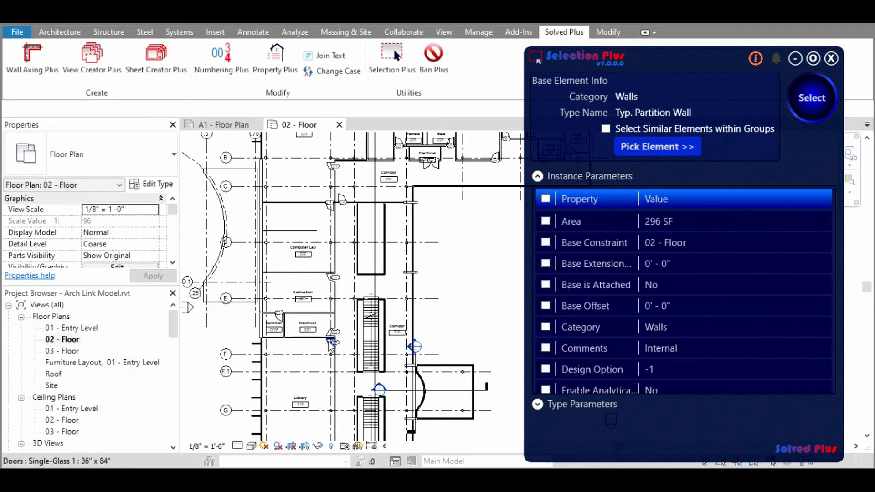
Select all elements matching the base wall's instance parameter Comments = Internal
{"action": "scroll", "coordinate": [592, 283], "scroll_direction": "down", "scroll_amount": 1}
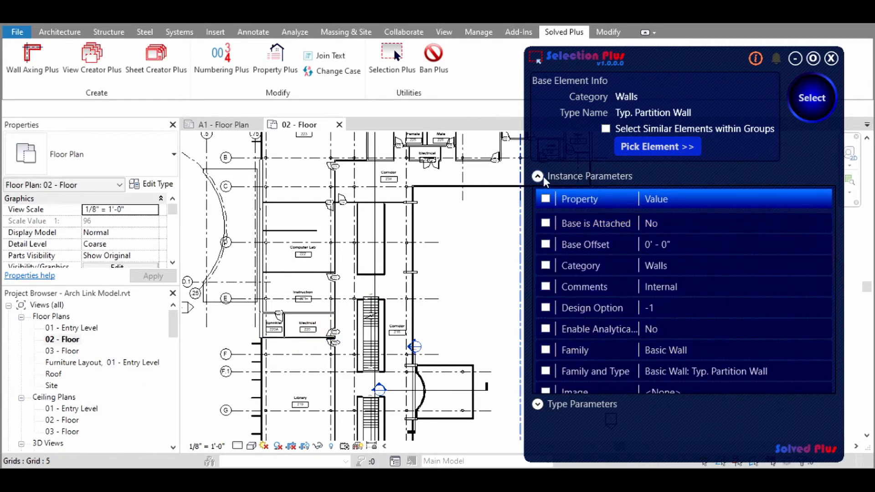
{"action": "left_click", "coordinate": [539, 404]}
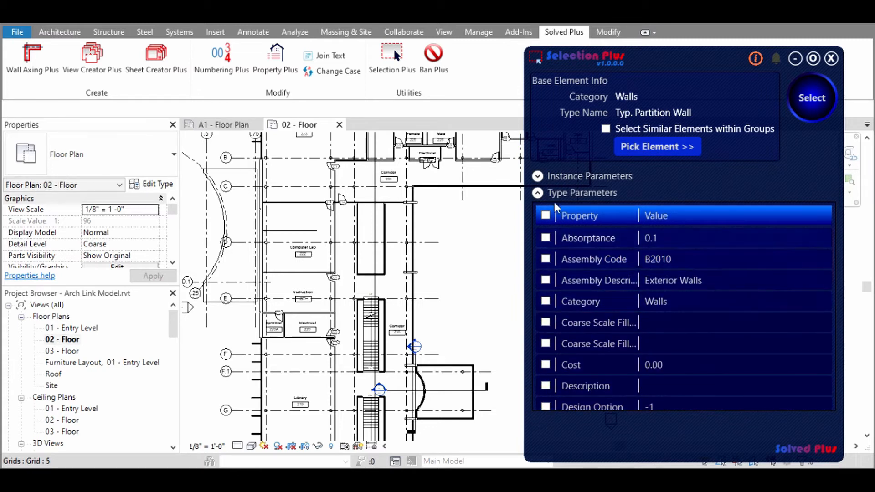
{"action": "left_click", "coordinate": [538, 177]}
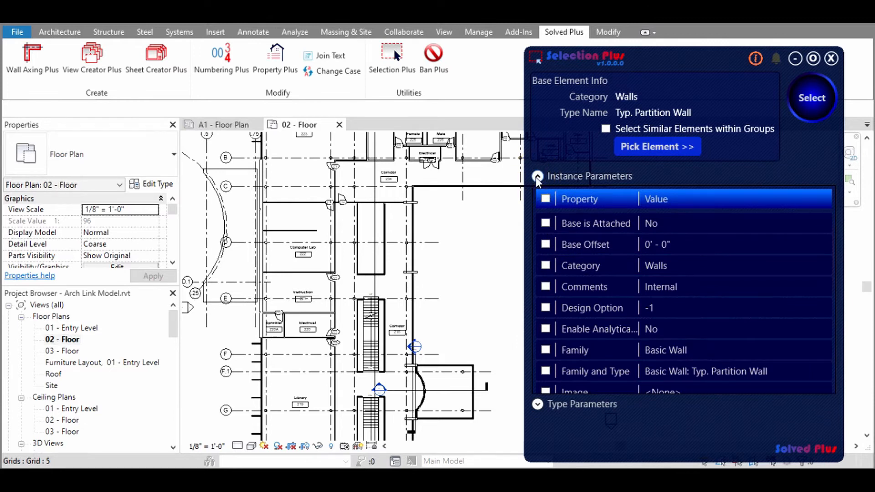
{"action": "left_click", "coordinate": [546, 286]}
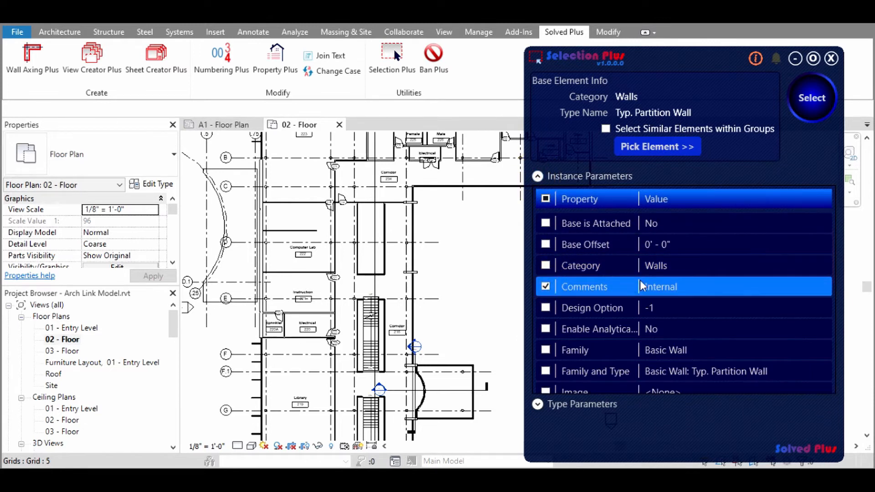
{"action": "left_click", "coordinate": [816, 110]}
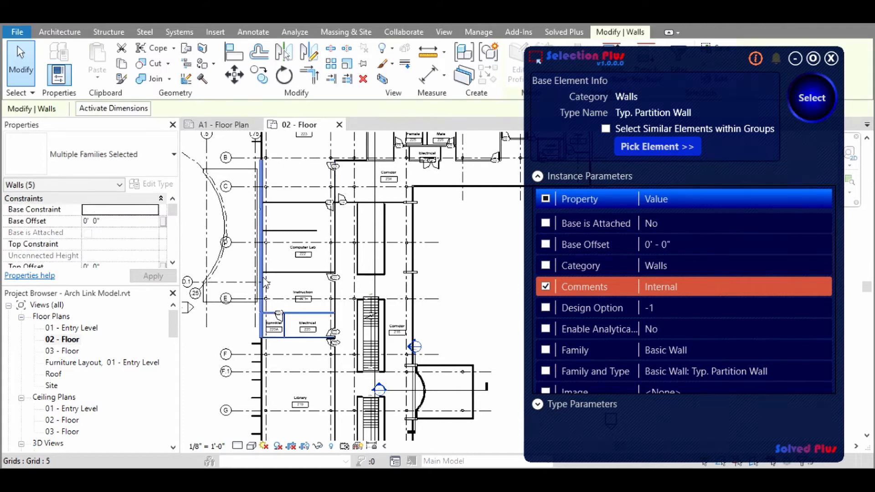
Check the selected walls' Comments value, and rerun the selection with similar elements within groups included
{"action": "left_click_drag", "start_coordinate": [157, 285], "coordinate": [157, 398]}
{"action": "left_click_drag", "start_coordinate": [172, 253], "coordinate": [173, 316]}
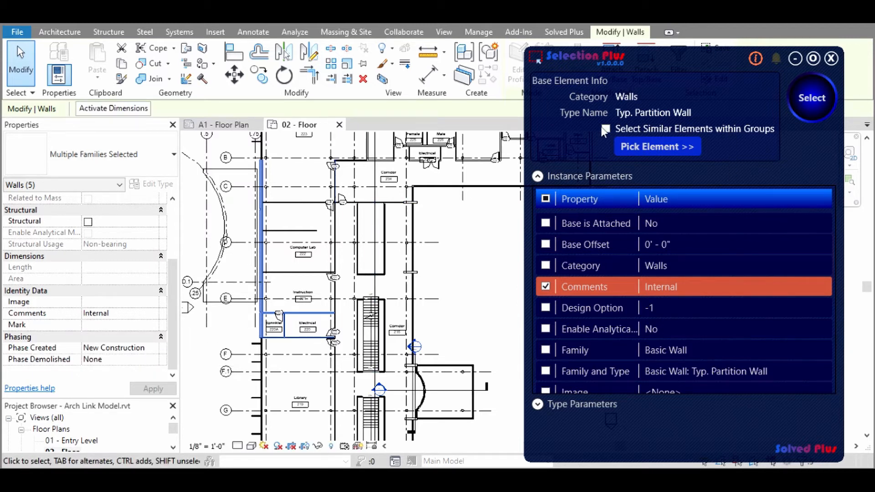
{"action": "left_click", "coordinate": [815, 109]}
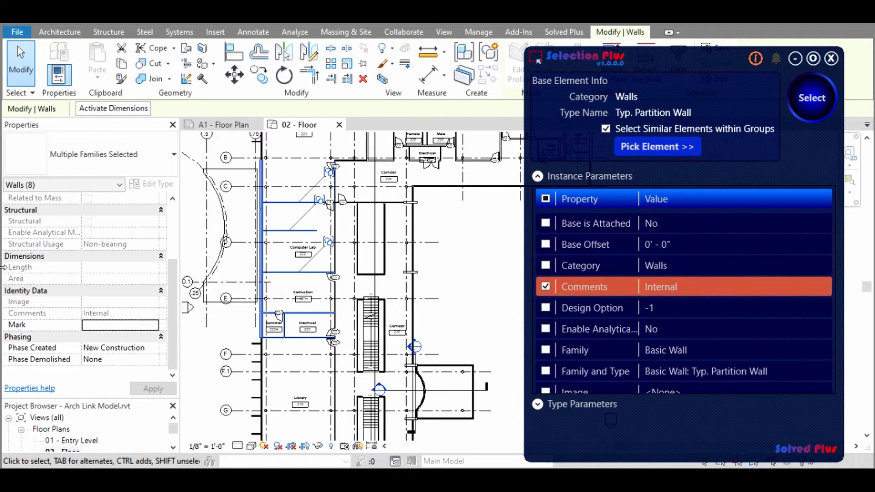
Pick the 36" x 84" Single-Glass 1 door near the Computer Lab, select everything with Comments = Glazed, and check the selected categories
{"action": "left_click", "coordinate": [657, 149]}
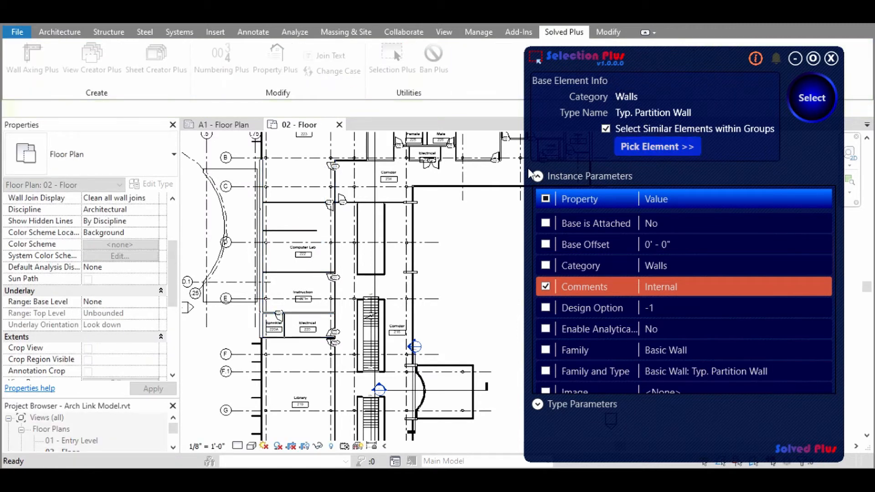
{"action": "left_click", "coordinate": [329, 209]}
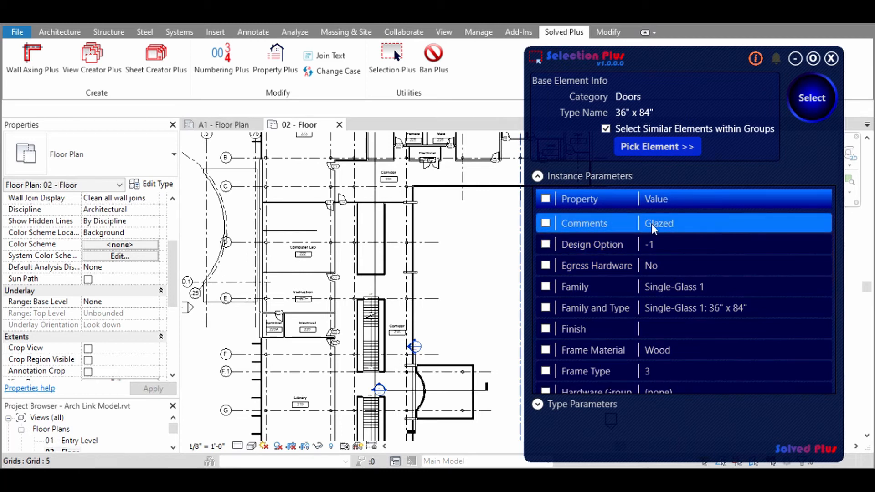
{"action": "left_click", "coordinate": [545, 223]}
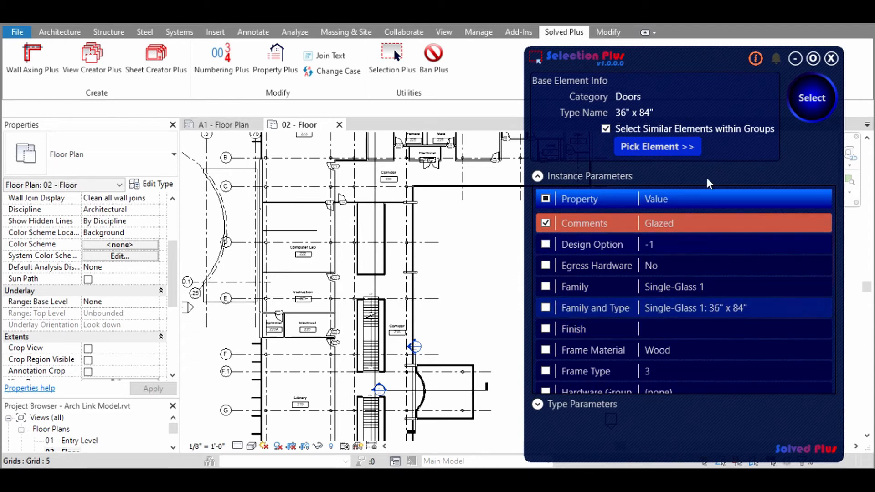
{"action": "left_click", "coordinate": [816, 112]}
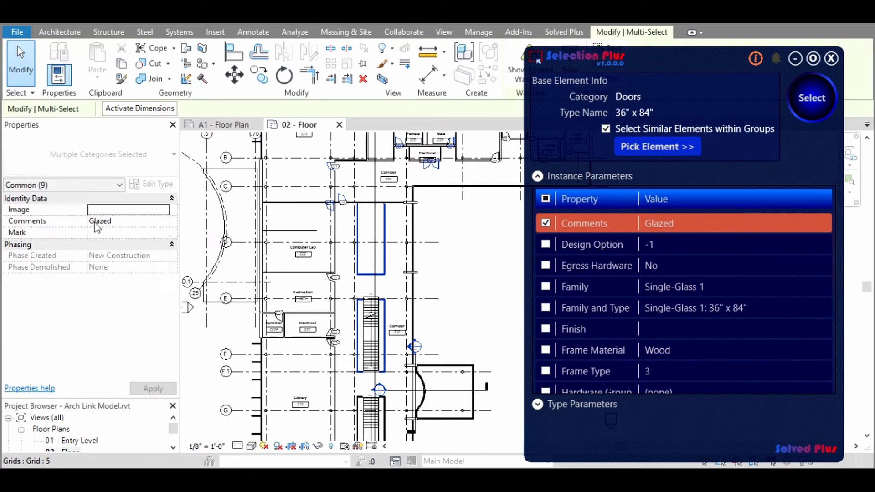
{"action": "left_click", "coordinate": [90, 187]}
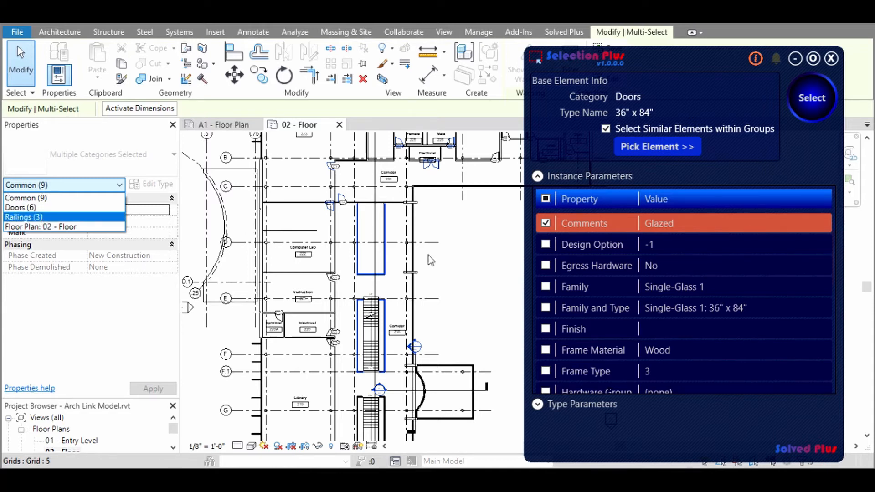
{"action": "left_click", "coordinate": [704, 64]}
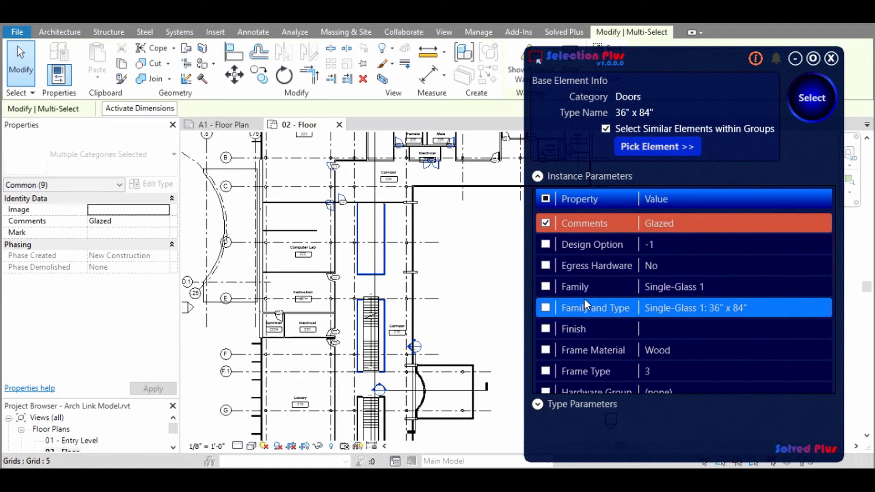
Narrow the selection to elements with Category Doors, Comments Glazed and Frame Material Wood, and review their properties
{"action": "scroll", "coordinate": [582, 307], "scroll_direction": "up", "scroll_amount": 1}
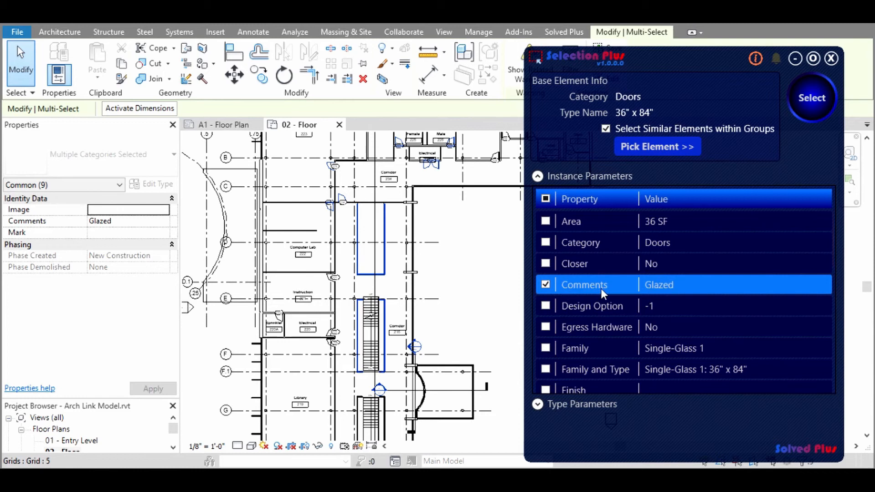
{"action": "left_click", "coordinate": [545, 243]}
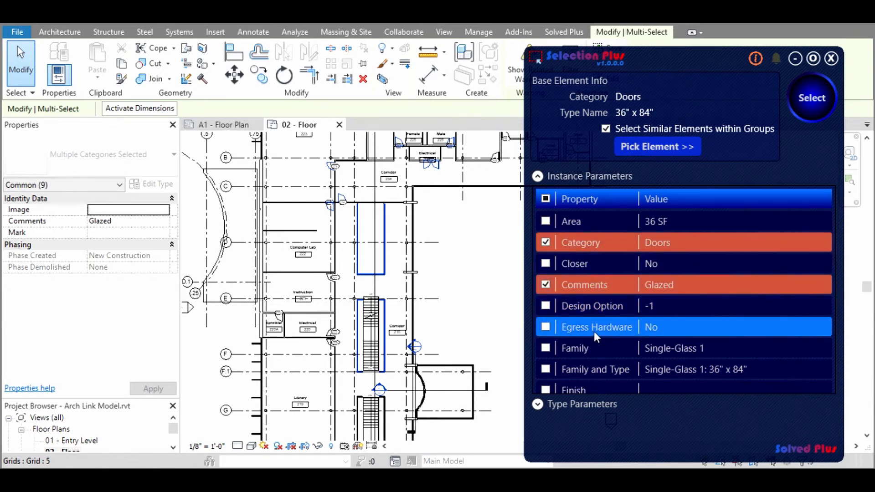
{"action": "scroll", "coordinate": [597, 331], "scroll_direction": "down", "scroll_amount": 1}
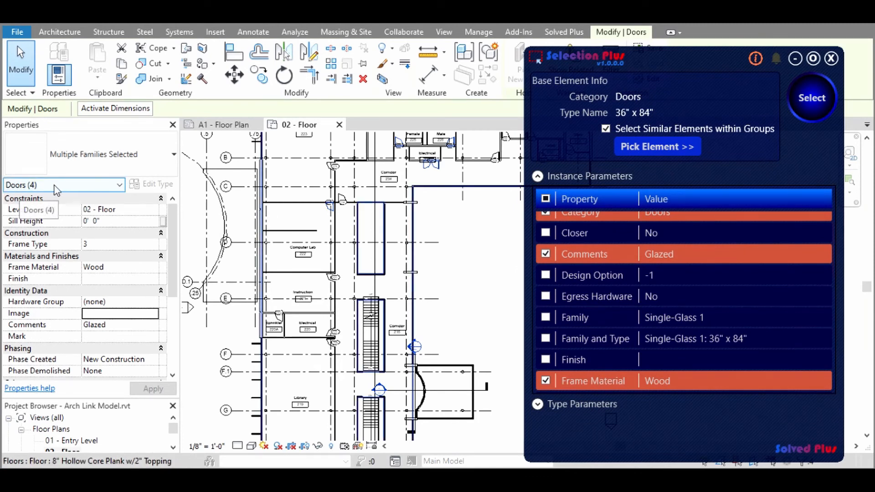
{"action": "scroll", "coordinate": [58, 189], "scroll_direction": "down", "scroll_amount": 3}
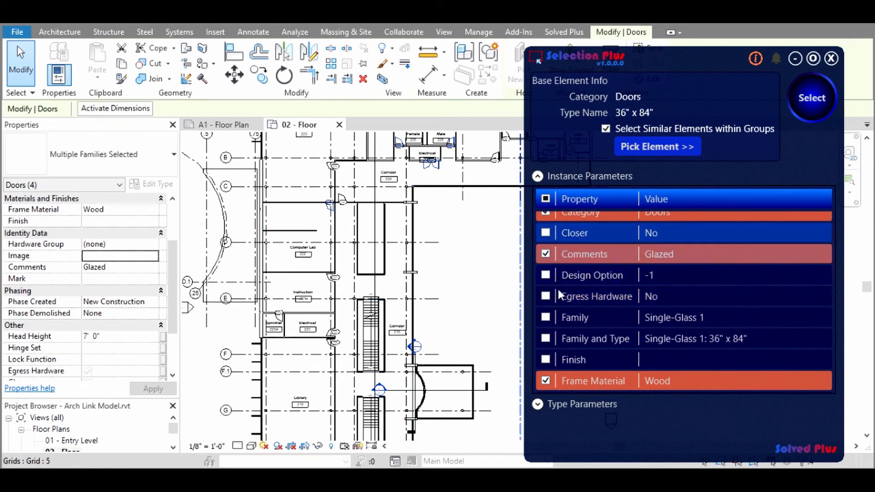
Clear all parameter criteria and pick a glazed curtain panel in the storefront wall below Corridor 234 as the base element
{"action": "scroll", "coordinate": [565, 297], "scroll_direction": "up", "scroll_amount": 1}
{"action": "scroll", "coordinate": [400, 210], "scroll_direction": "up", "scroll_amount": 5}
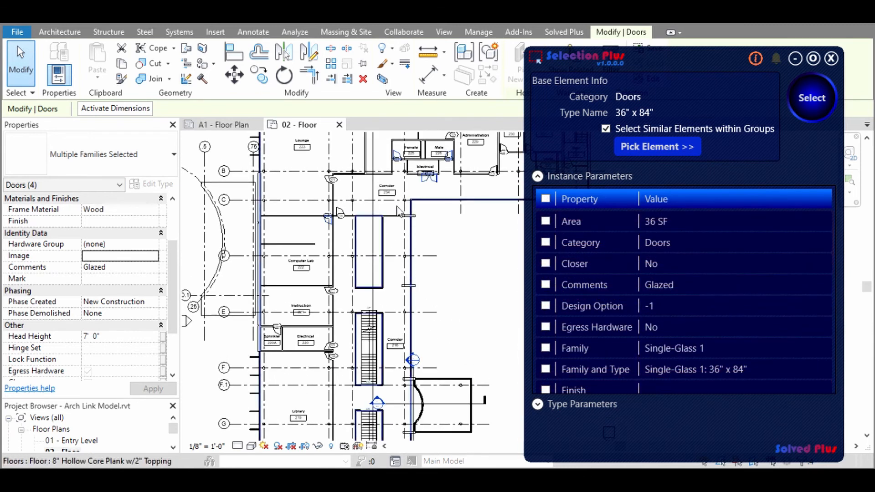
{"action": "scroll", "coordinate": [384, 236], "scroll_direction": "up", "scroll_amount": 4}
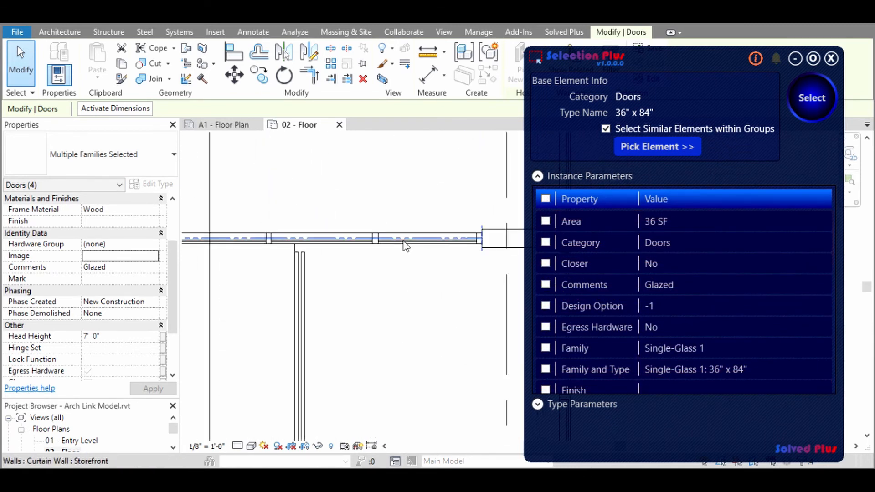
{"action": "left_click", "coordinate": [640, 146]}
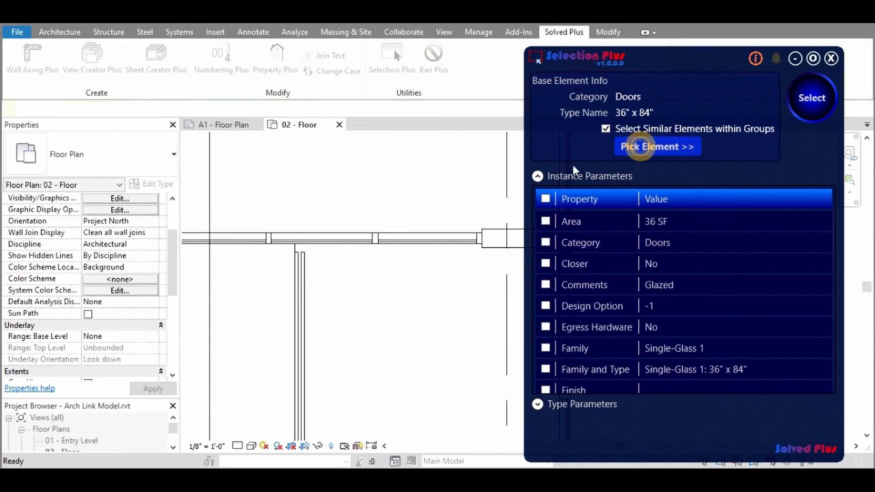
{"action": "left_click", "coordinate": [432, 246]}
Select the curtain panels that match the base panel's Area of 30 SF, Category and Height of 7' - 8 1/4"
{"action": "left_click", "coordinate": [546, 221]}
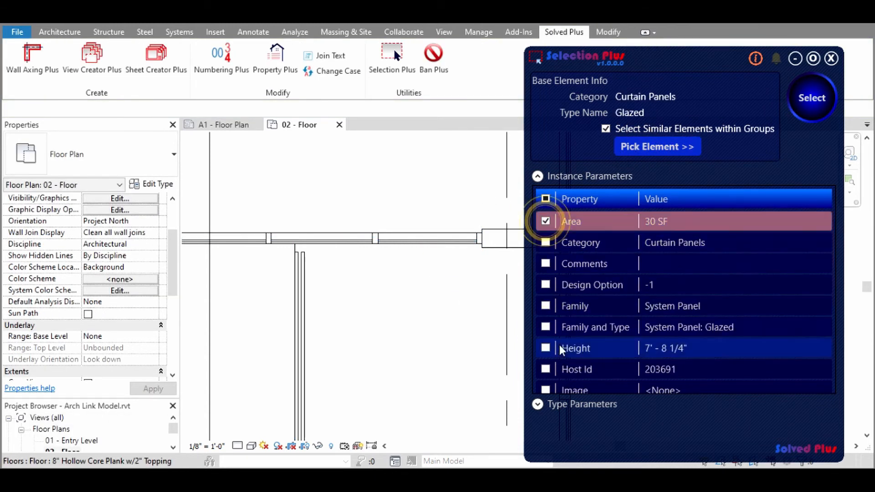
{"action": "left_click", "coordinate": [545, 242]}
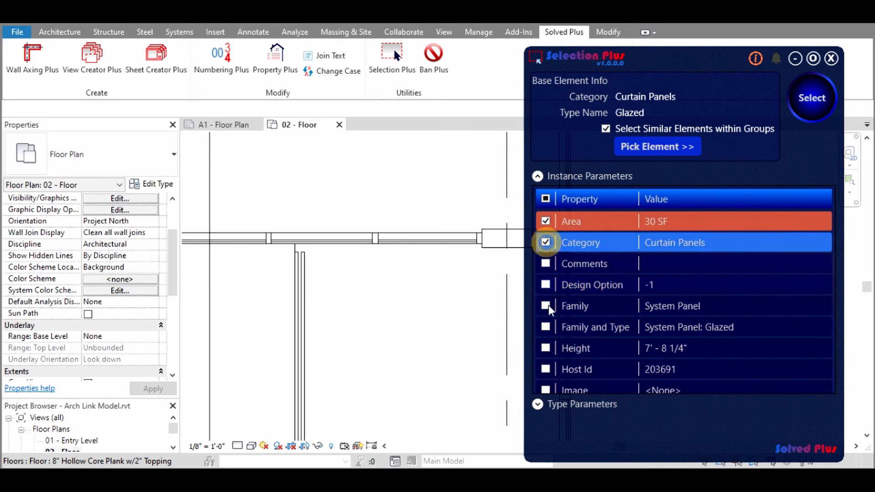
{"action": "left_click", "coordinate": [546, 348]}
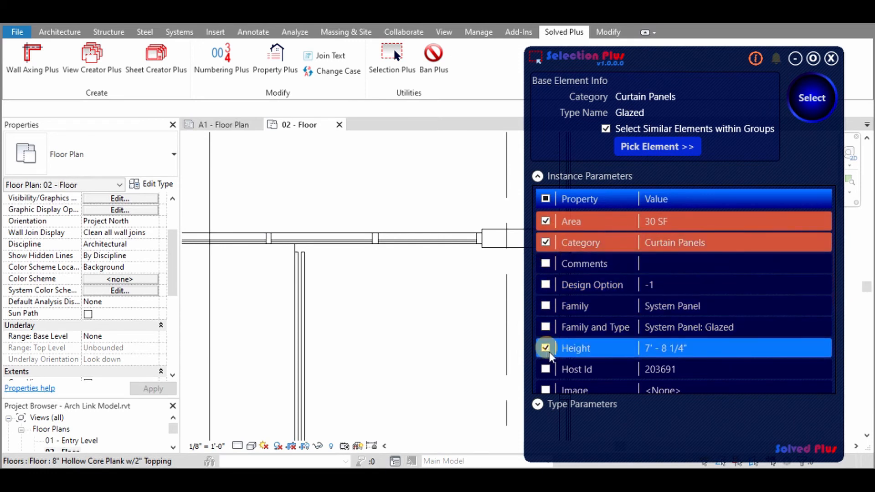
{"action": "scroll", "coordinate": [565, 356], "scroll_direction": "down", "scroll_amount": 1}
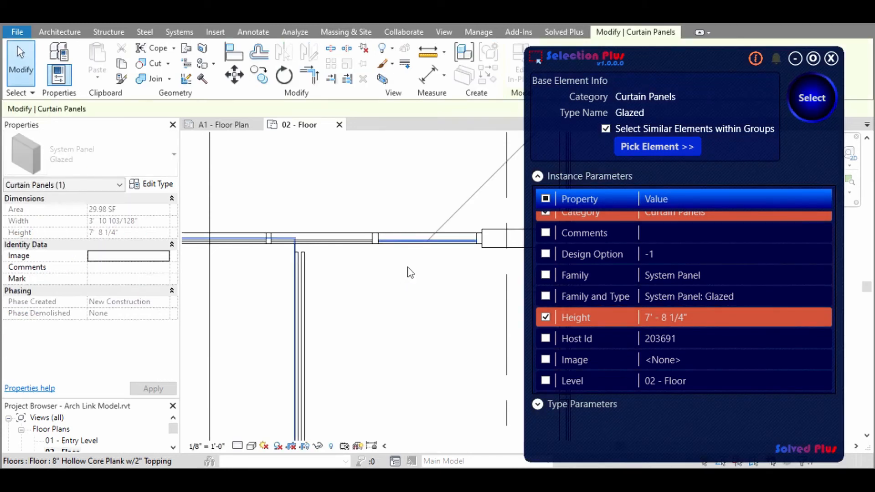
{"action": "scroll", "coordinate": [410, 273], "scroll_direction": "down", "scroll_amount": 3}
{"action": "middle_click_drag", "start_coordinate": [430, 297], "coordinate": [419, 311]}
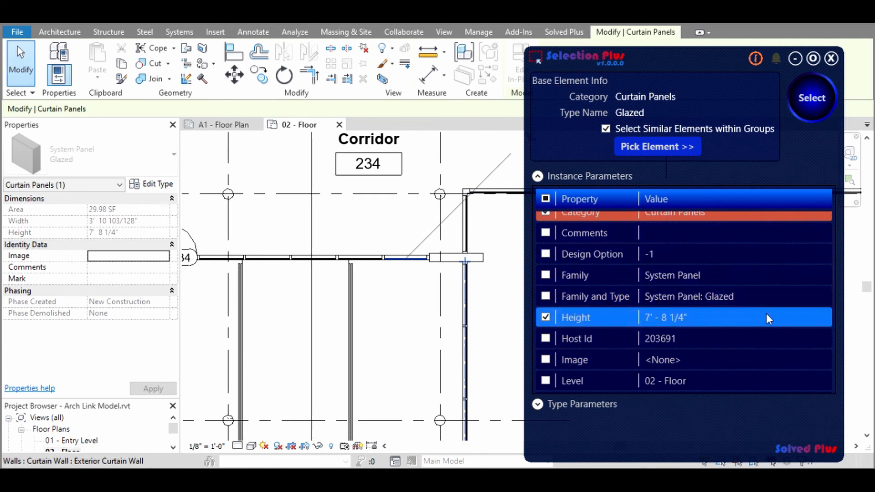
Remove the Height and Area criteria and select all curtain panels on Level 02 - Floor
{"action": "scroll", "coordinate": [598, 321], "scroll_direction": "up", "scroll_amount": 1}
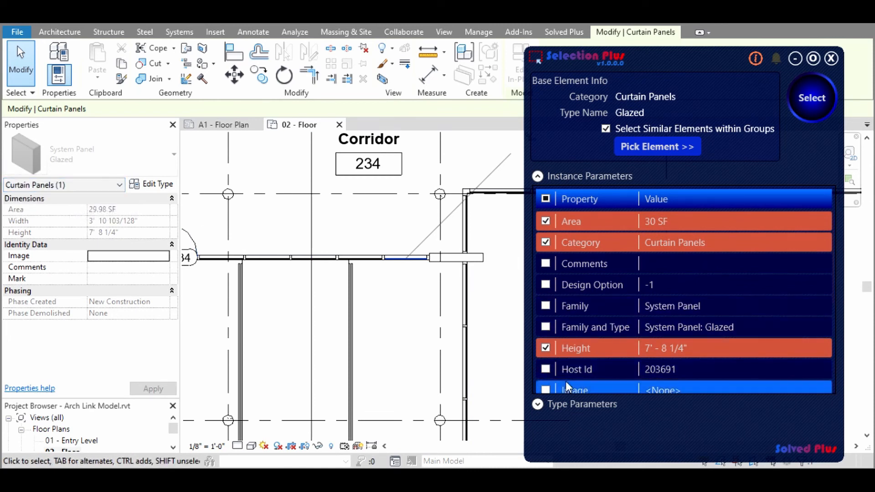
{"action": "left_click", "coordinate": [547, 348]}
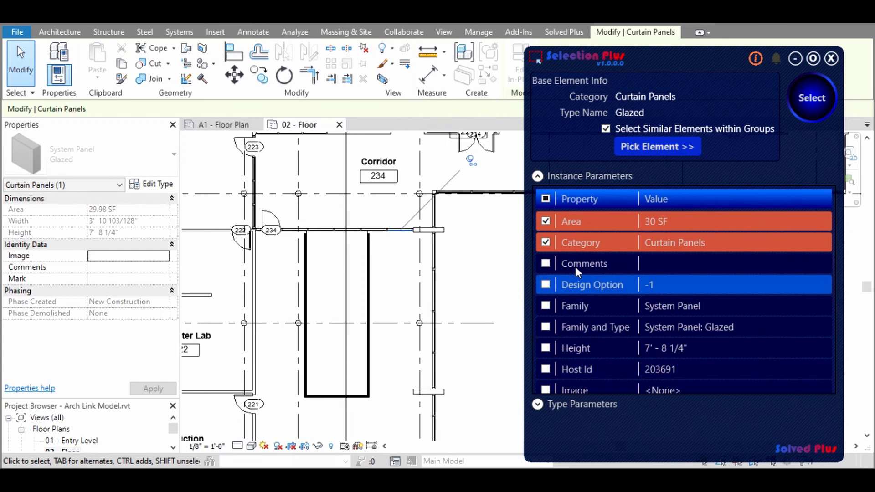
{"action": "left_click", "coordinate": [545, 221]}
{"action": "scroll", "coordinate": [574, 349], "scroll_direction": "down", "scroll_amount": 1}
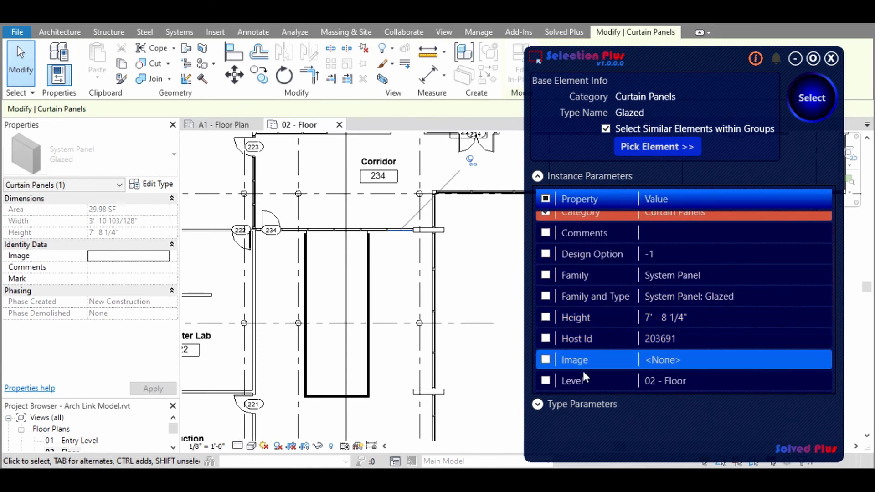
{"action": "scroll", "coordinate": [583, 376], "scroll_direction": "down", "scroll_amount": 2}
{"action": "scroll", "coordinate": [583, 376], "scroll_direction": "down", "scroll_amount": 3}
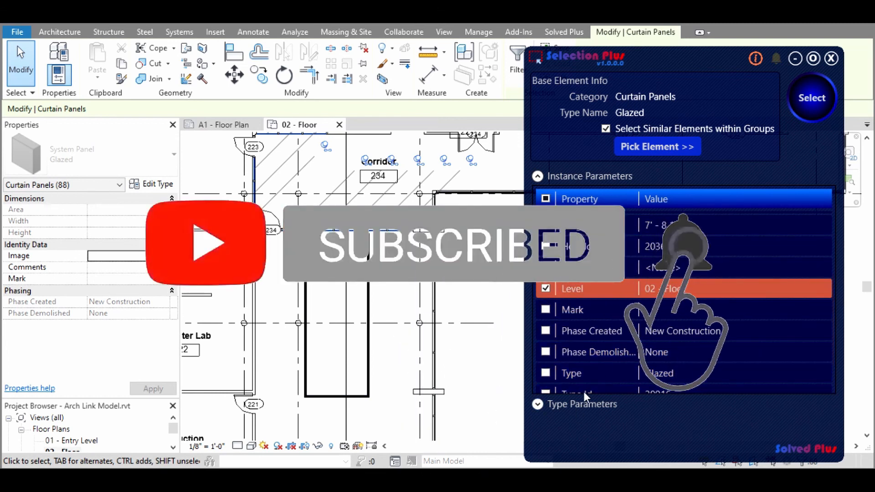
{"action": "scroll", "coordinate": [604, 368], "scroll_direction": "down", "scroll_amount": 1}
{"action": "scroll", "coordinate": [599, 382], "scroll_direction": "down", "scroll_amount": 1}
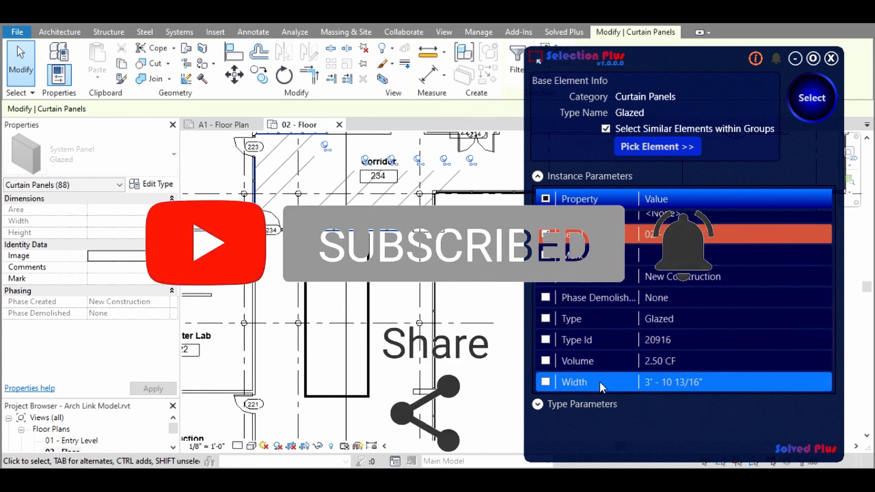